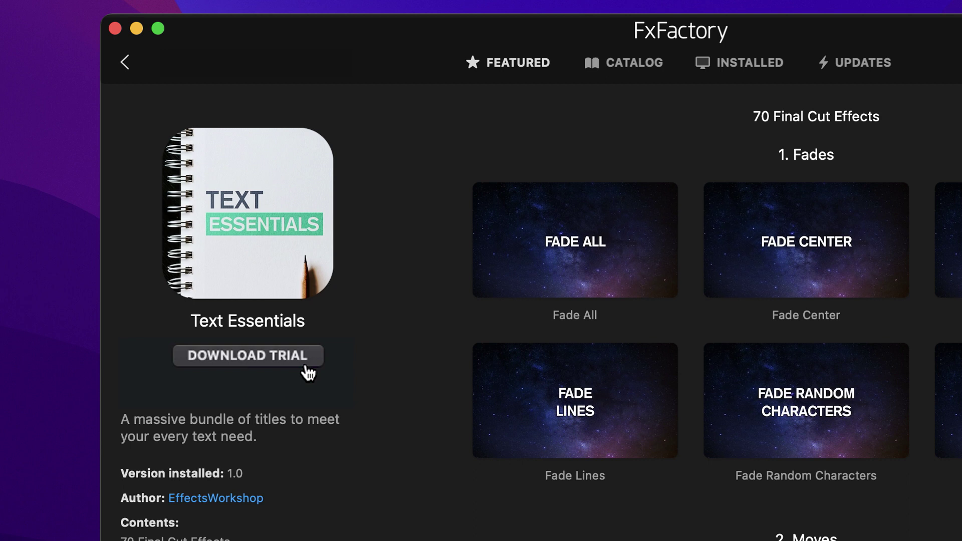
- Download the Text Essentials trial from its FxFactory product page
left_click(247, 350)
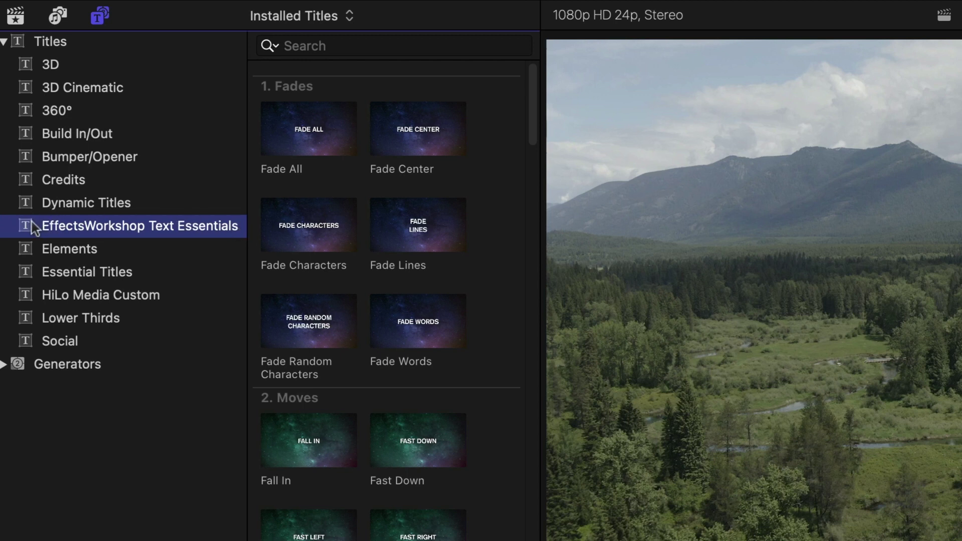
- Hide the Titles sidebar to widen the Text Essentials thumbnail browser
left_click(100, 17)
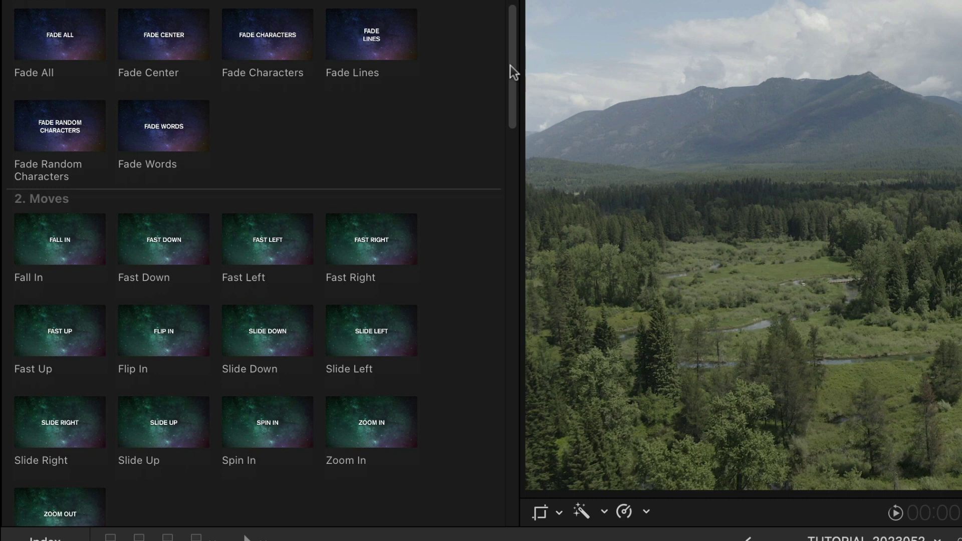
left_click_drag(512, 71, 433, 481)
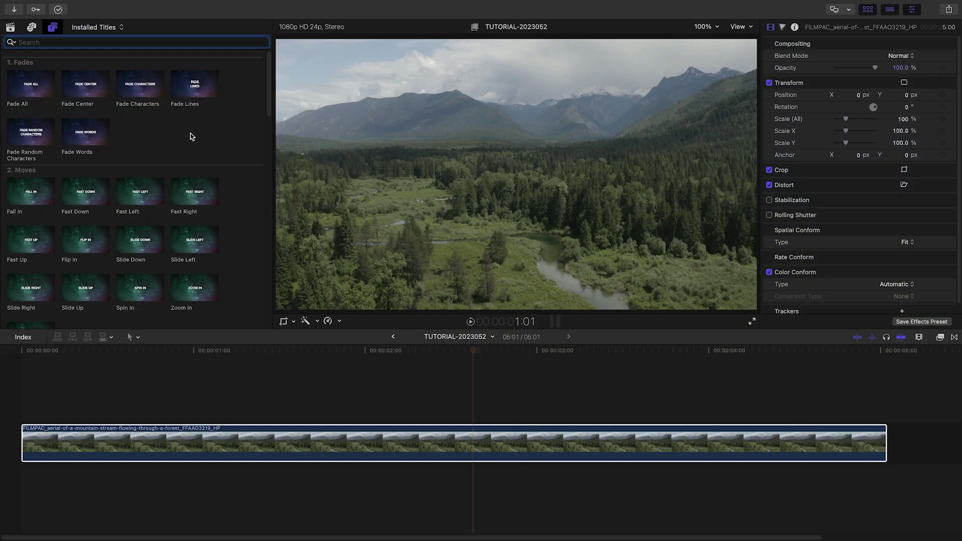
- Place Fade Random Characters above the forest clip, select it, and play it
left_click_drag(32, 133, 84, 406)
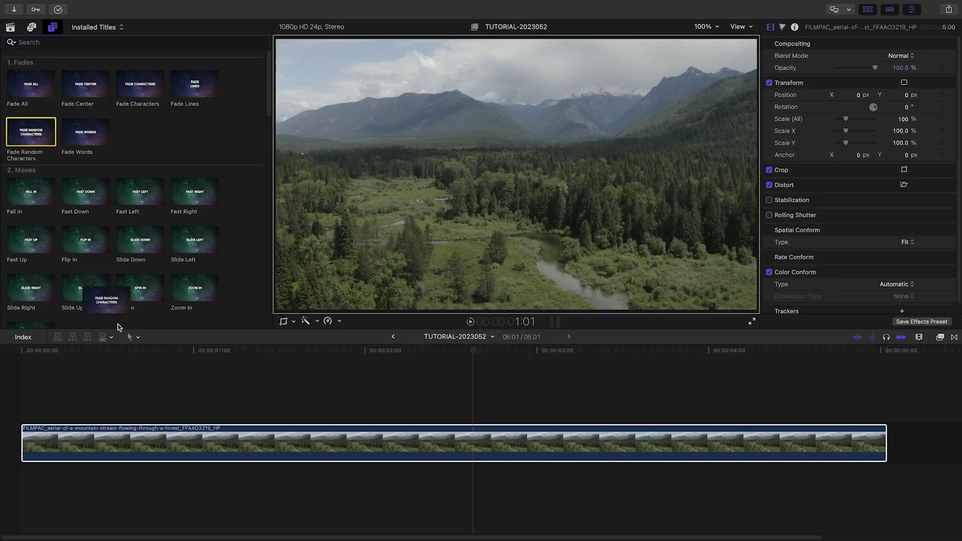
left_click(22, 351)
key("space")
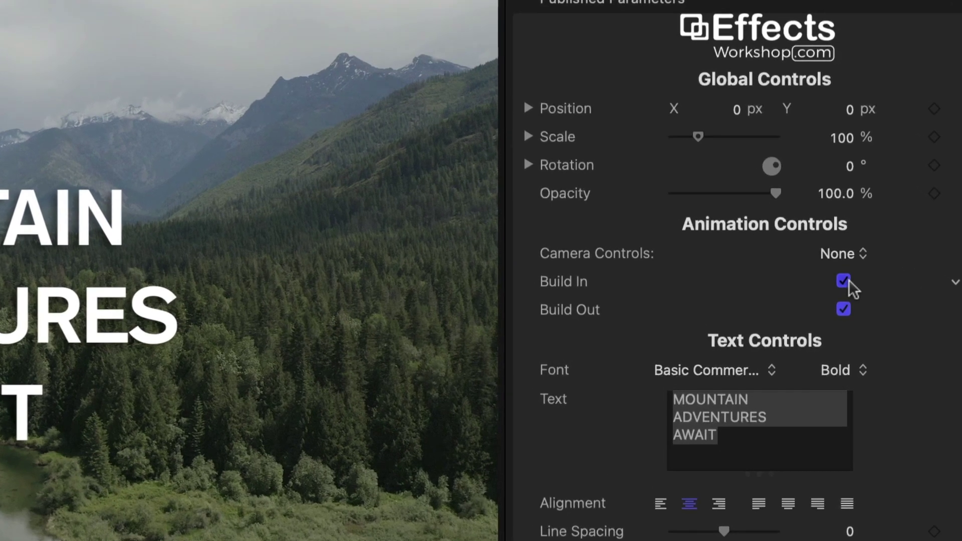
left_click(848, 281)
left_click(845, 308)
left_click(844, 281)
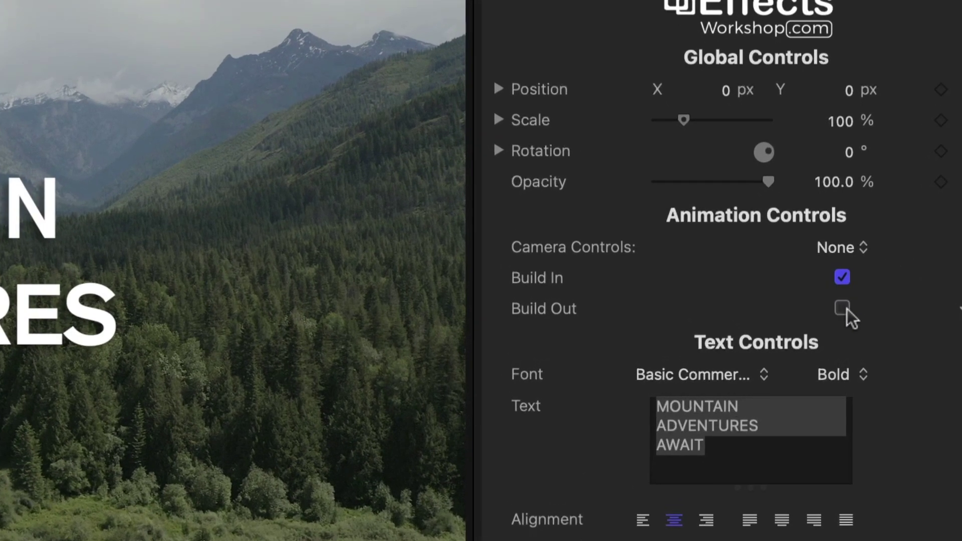
left_click(843, 309)
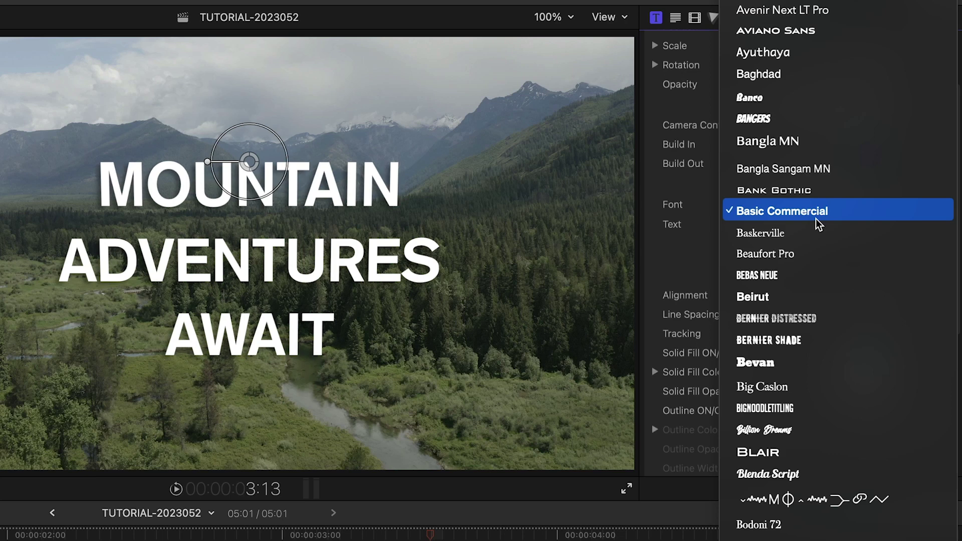
- Set the title font to Bebas Neue, thicken the red outline, and enable drop shadow
left_click(827, 281)
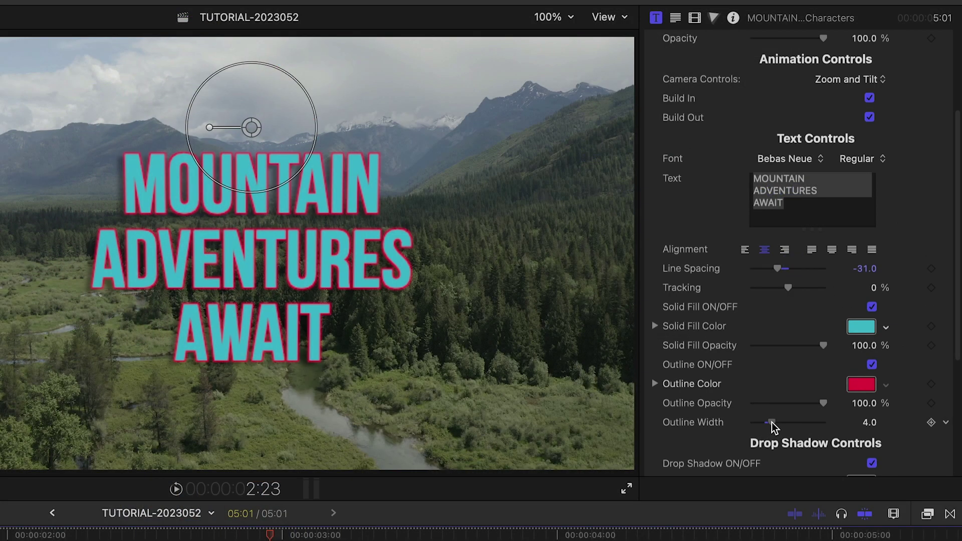
left_click_drag(772, 422, 787, 423)
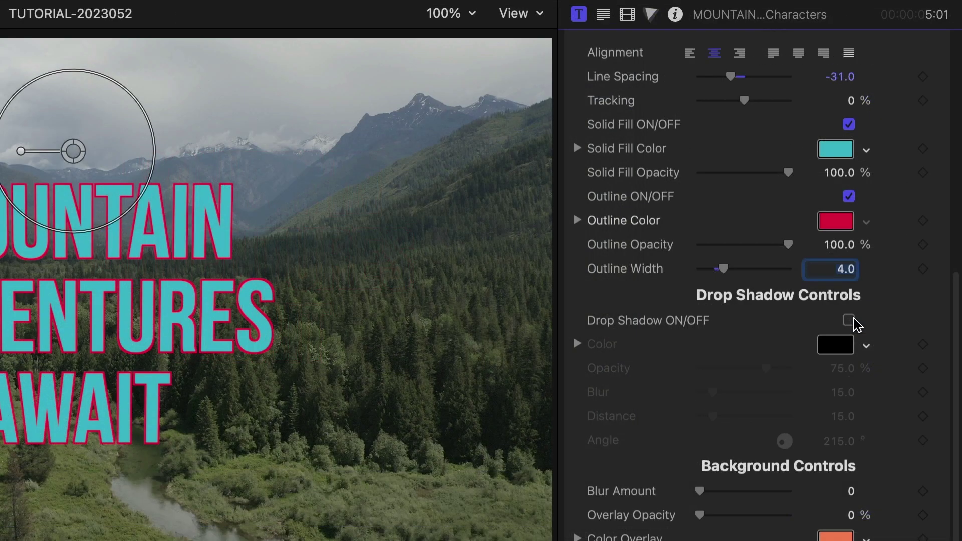
left_click(857, 317)
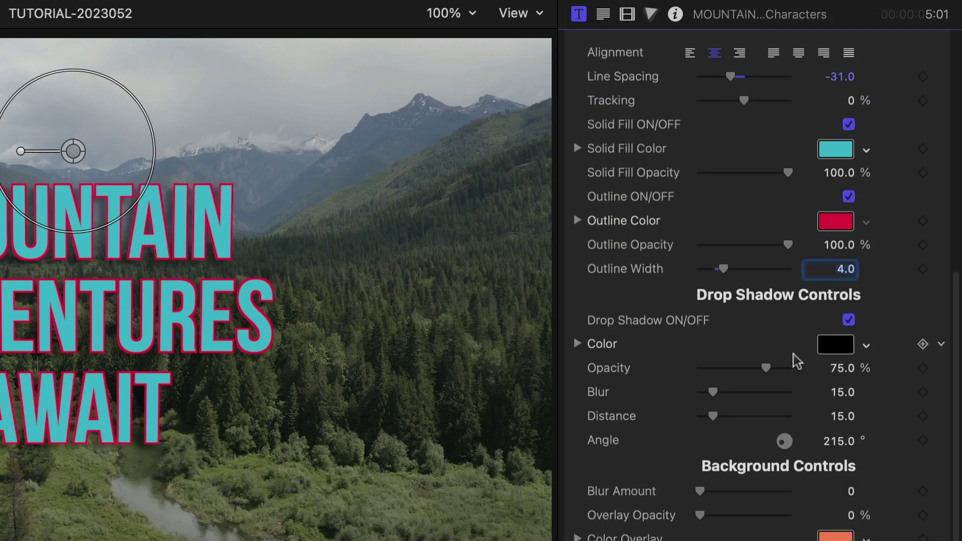
- Push the drop shadow farther out, blur the background footage, and raise the colour overlay
mouse_move(713, 416)
left_mouse_down()
mouse_move(755, 415)
mouse_move(712, 415)
left_mouse_up()
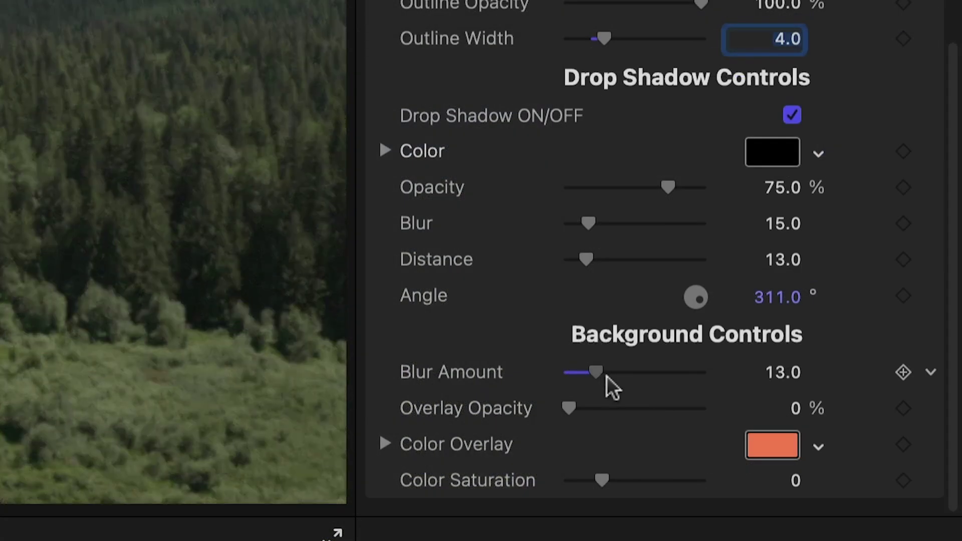
mouse_move(597, 374)
left_mouse_down()
mouse_move(701, 374)
mouse_move(568, 373)
left_mouse_up()
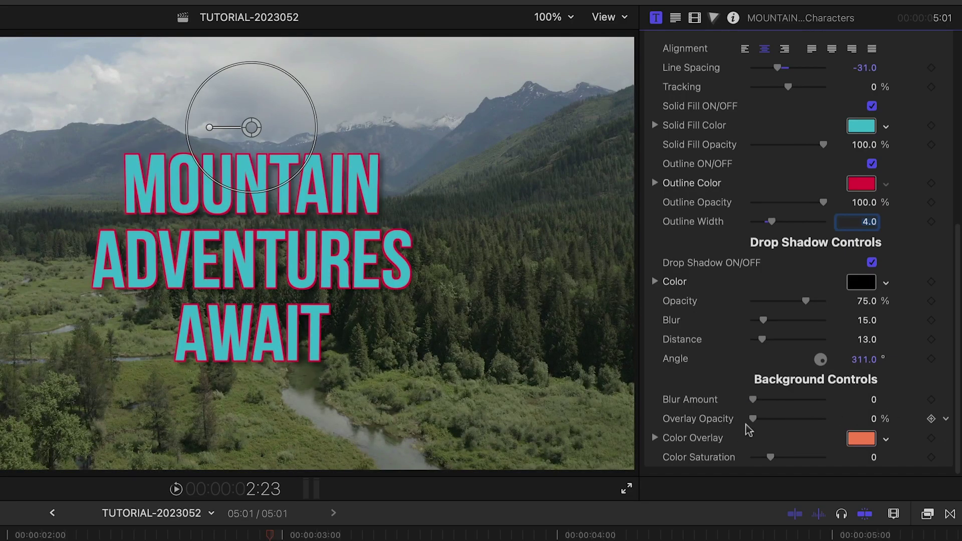
left_click_drag(753, 419, 824, 419)
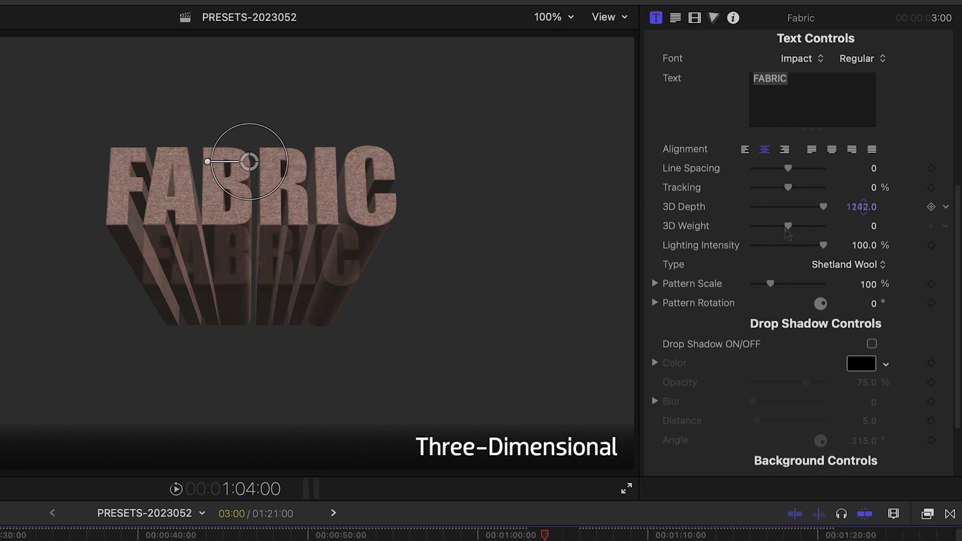
- Lower the FABRIC title's 3D depth to 100 and switch its texture to Polka Dot
left_click_drag(788, 226, 861, 245)
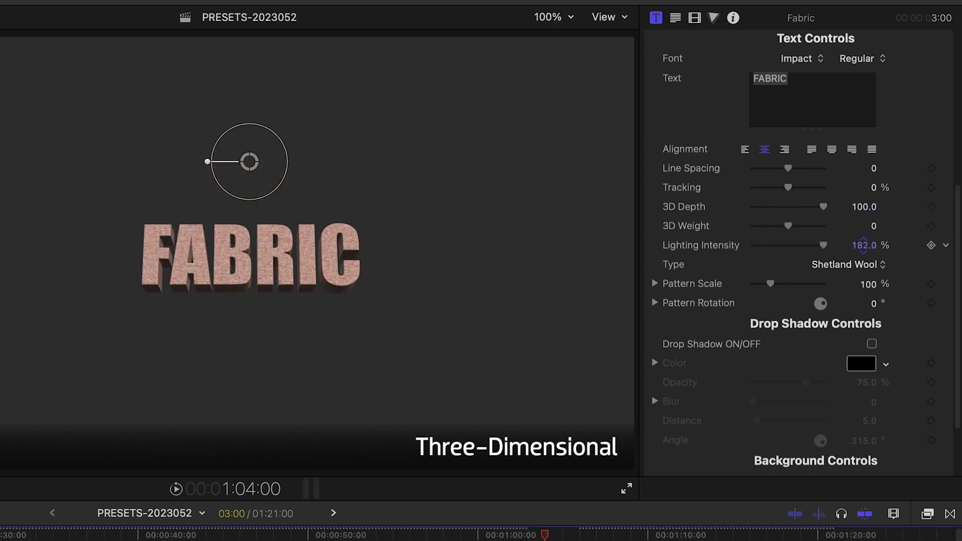
left_click(845, 264)
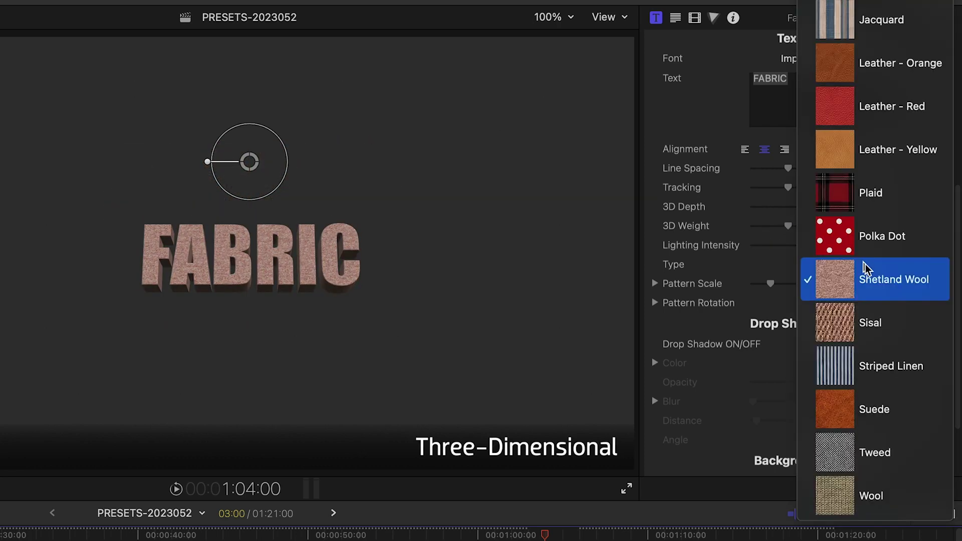
left_click(894, 236)
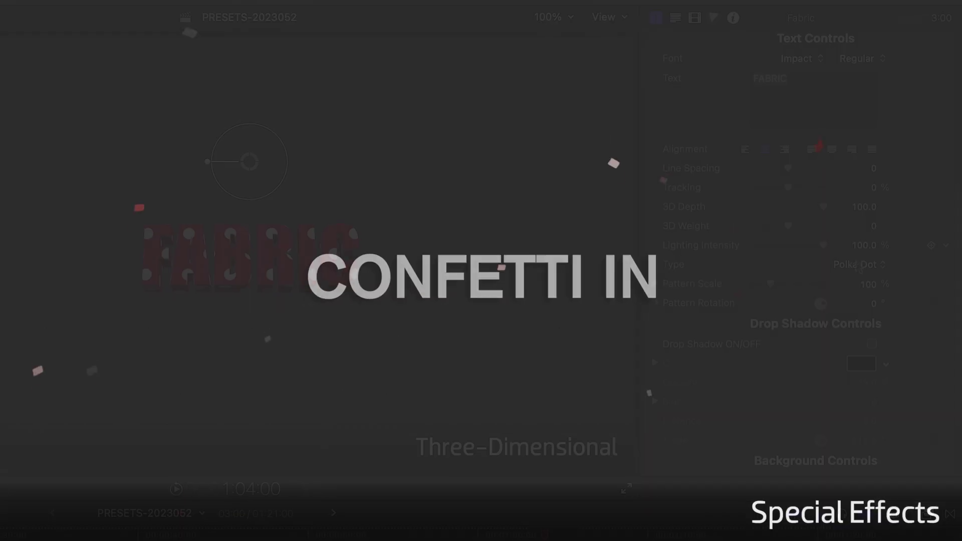